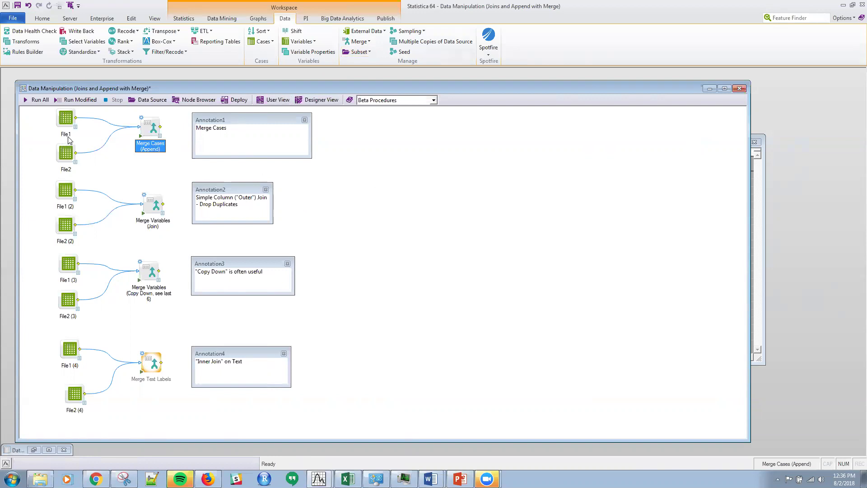
- Attach a new Merge Text Labels node to the first File2 data source and check its rename prompt without changing the name
{"action": "left_click", "coordinate": [65, 155]}
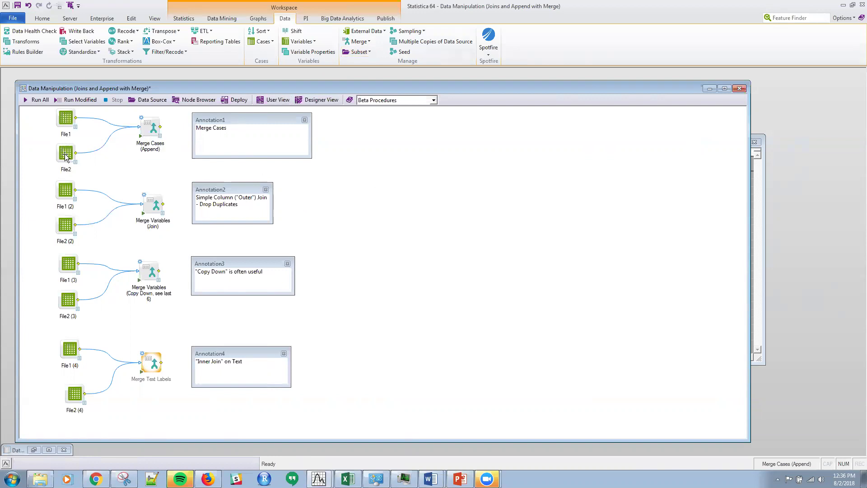
{"action": "left_click", "coordinate": [360, 47]}
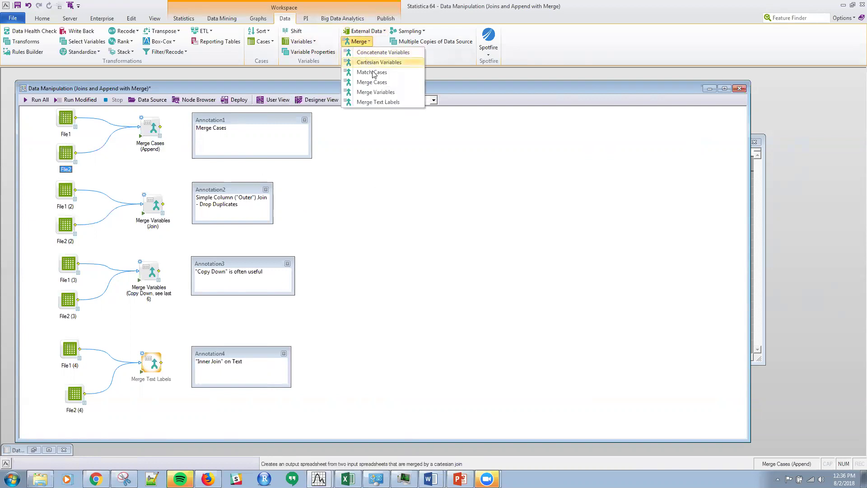
{"action": "left_click", "coordinate": [375, 105]}
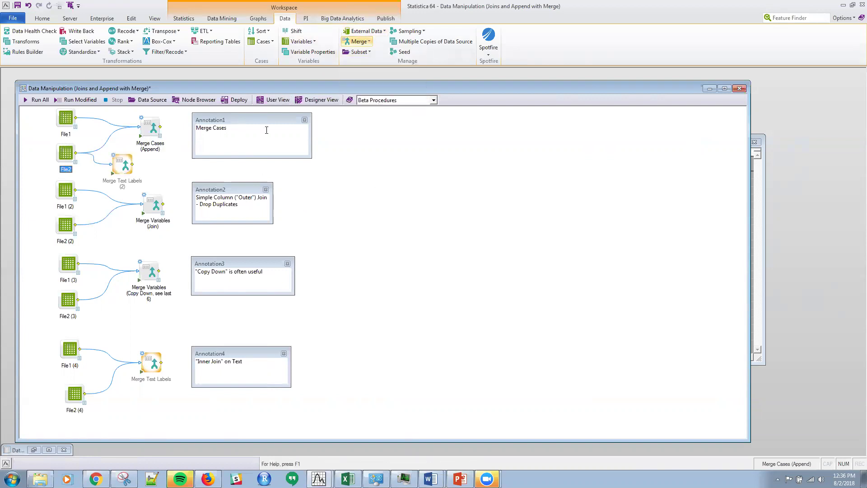
{"action": "left_click", "coordinate": [125, 184]}
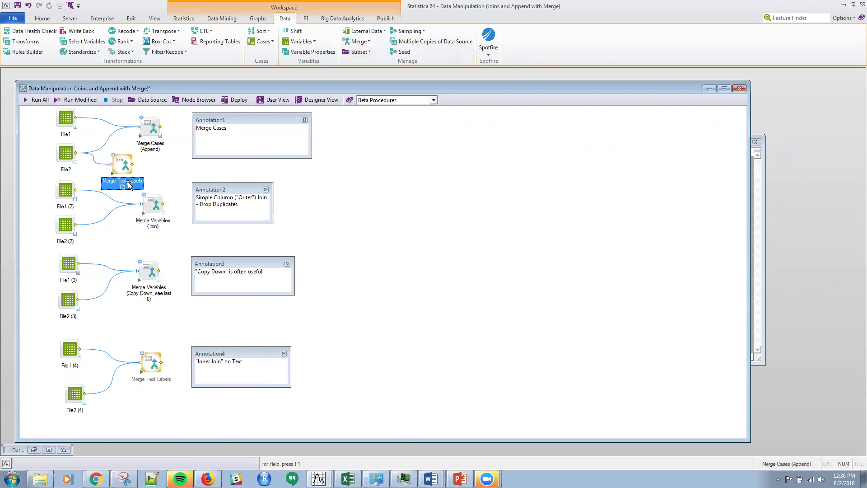
{"action": "left_click", "coordinate": [129, 185]}
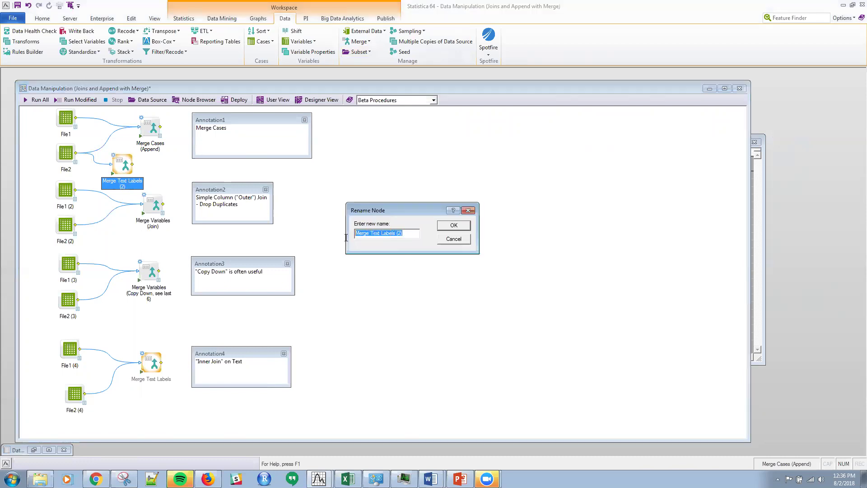
{"action": "left_click", "coordinate": [452, 240]}
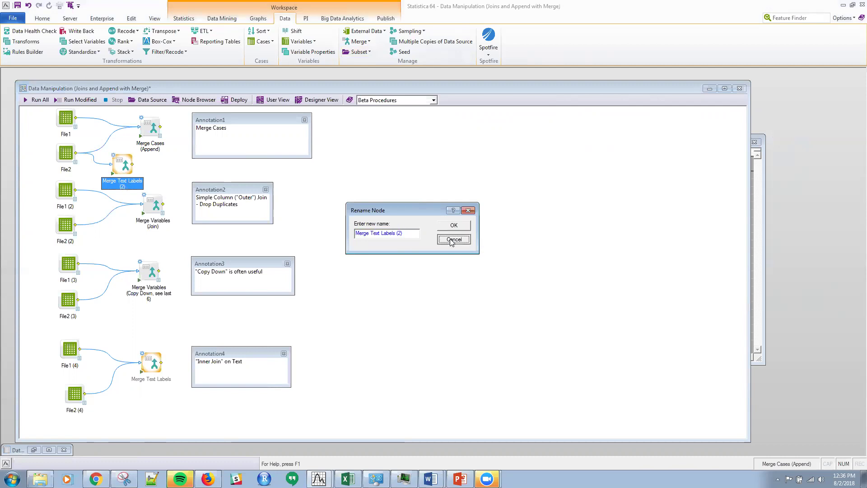
- Try to open the settings of the newly added Merge Text Labels node, and delete that node from the workspace
{"action": "double_click", "coordinate": [126, 167]}
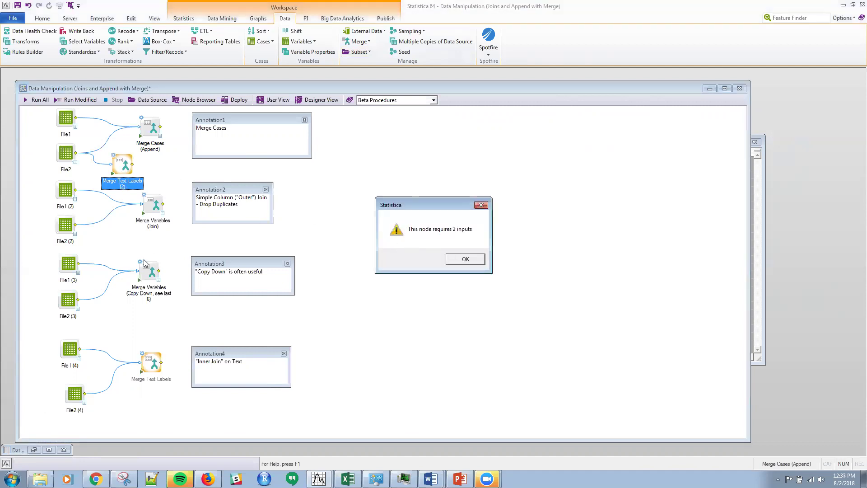
{"action": "left_click", "coordinate": [459, 259]}
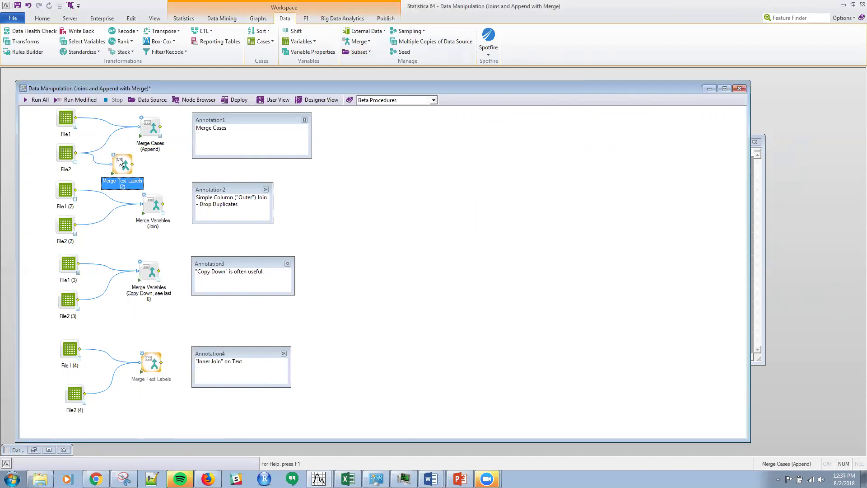
{"action": "key", "text": "Delete"}
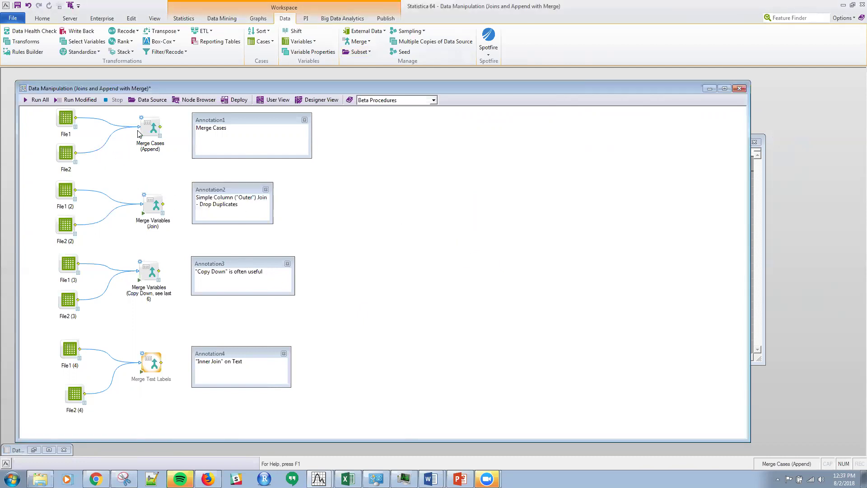
- Examine the Merge Cases (Append) node's specifications and its name, description and annotation details, leaving them without saving changes
{"action": "double_click", "coordinate": [147, 129]}
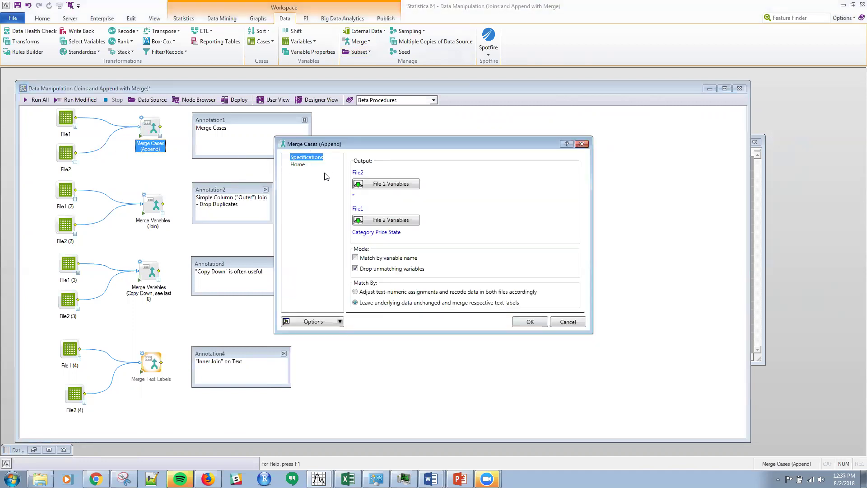
{"action": "left_click", "coordinate": [297, 166]}
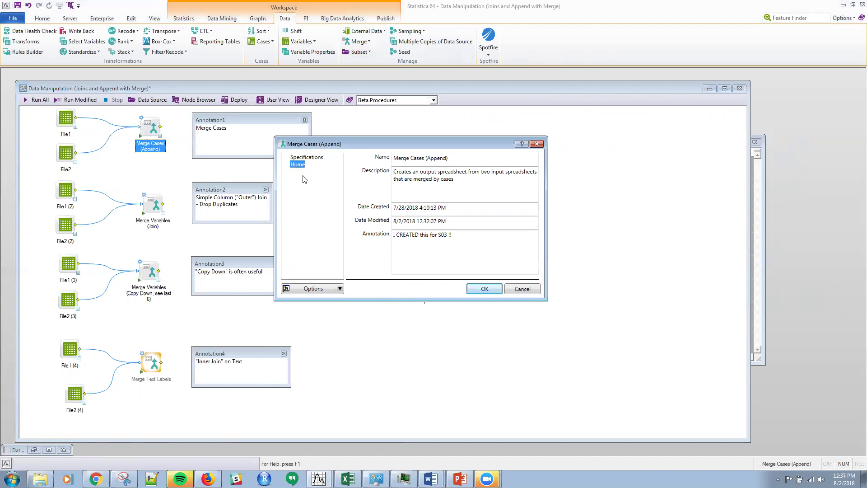
{"action": "left_click", "coordinate": [477, 238]}
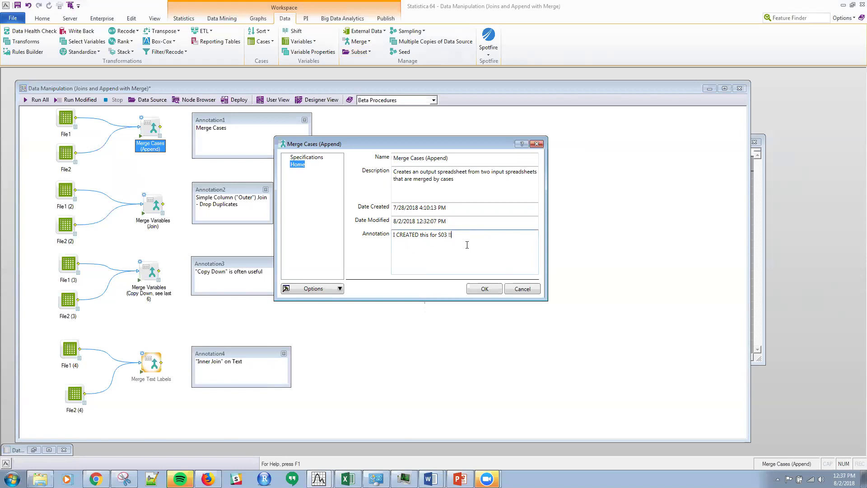
{"action": "left_click", "coordinate": [522, 290]}
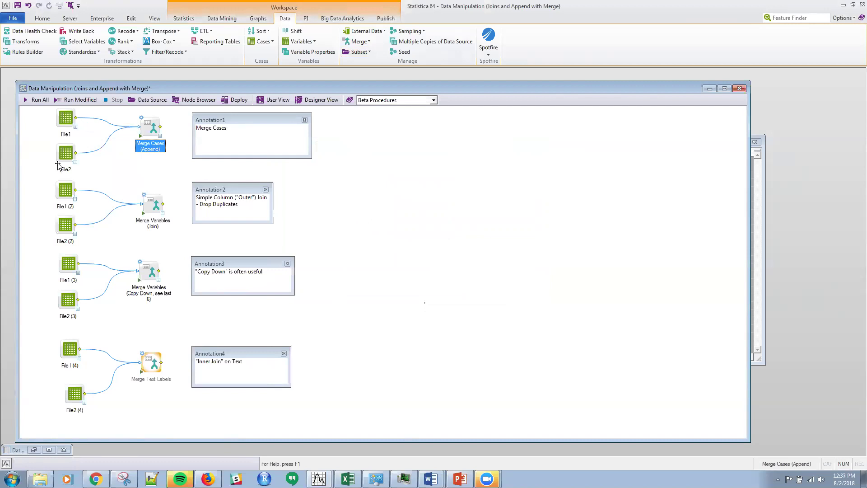
- Open the File1 and File2 spreadsheets that feed Merge Cases (Append) and arrange them one above the other for comparison
{"action": "double_click", "coordinate": [71, 126]}
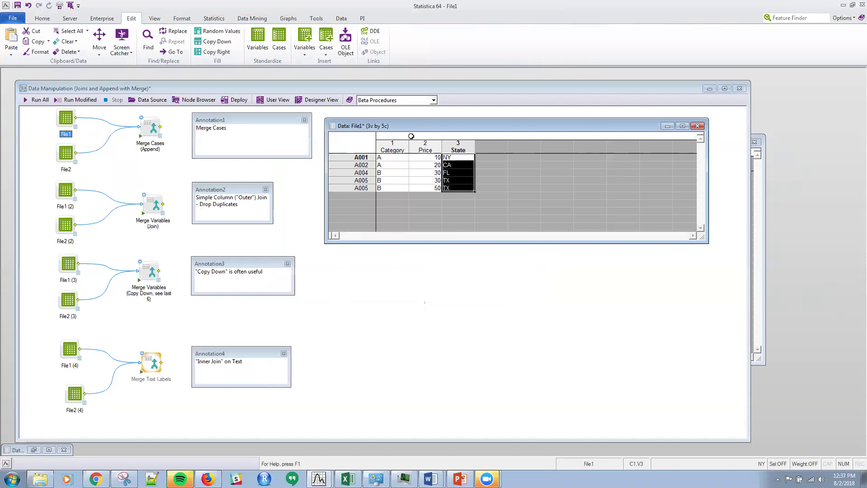
{"action": "left_click_drag", "start_coordinate": [423, 128], "coordinate": [536, 122]}
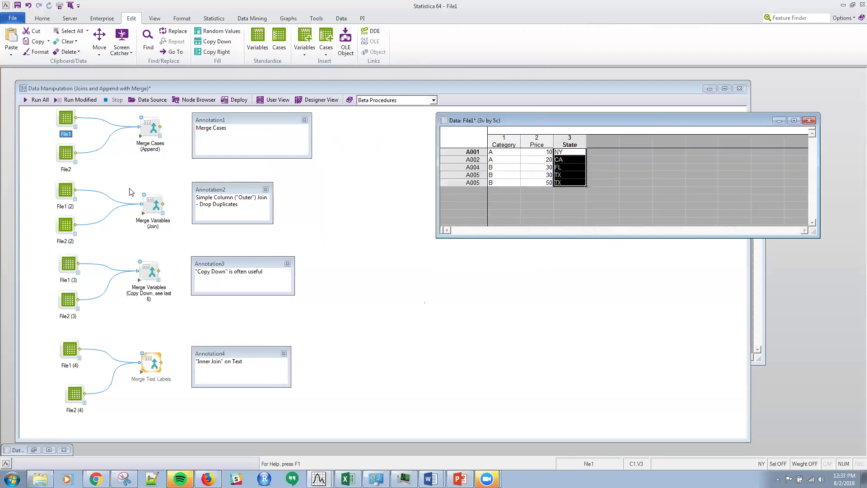
{"action": "double_click", "coordinate": [72, 166]}
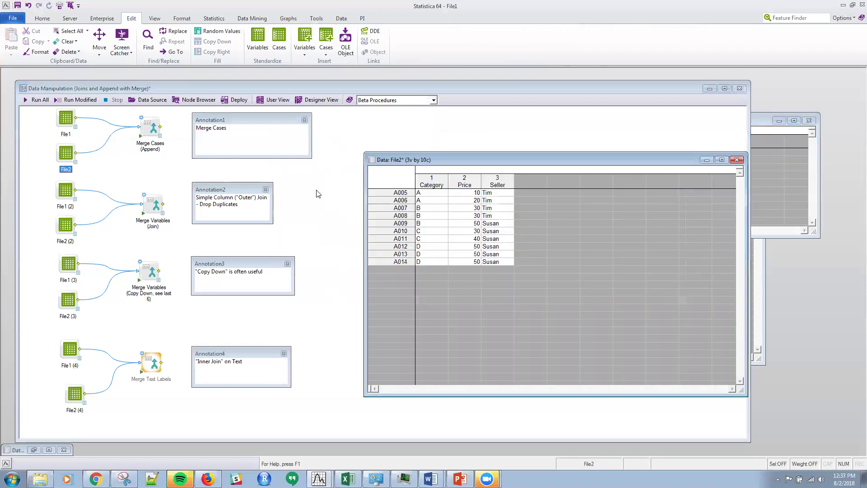
{"action": "left_click_drag", "start_coordinate": [533, 165], "coordinate": [540, 207]}
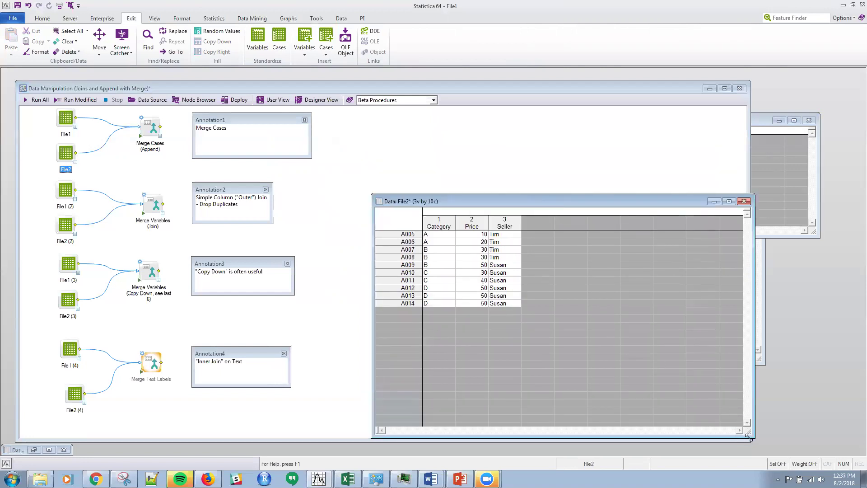
{"action": "left_click_drag", "start_coordinate": [749, 436], "coordinate": [813, 360]}
{"action": "left_click_drag", "start_coordinate": [701, 203], "coordinate": [721, 258]}
{"action": "left_click", "coordinate": [793, 179]}
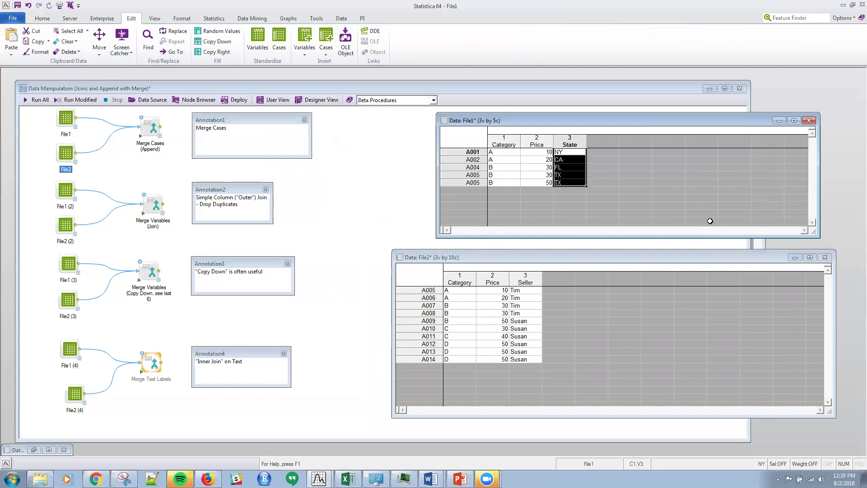
- Enable matching by variable name in the Merge Cases (Append) node, keeping all File2 variables selected, and run the node
{"action": "double_click", "coordinate": [149, 128]}
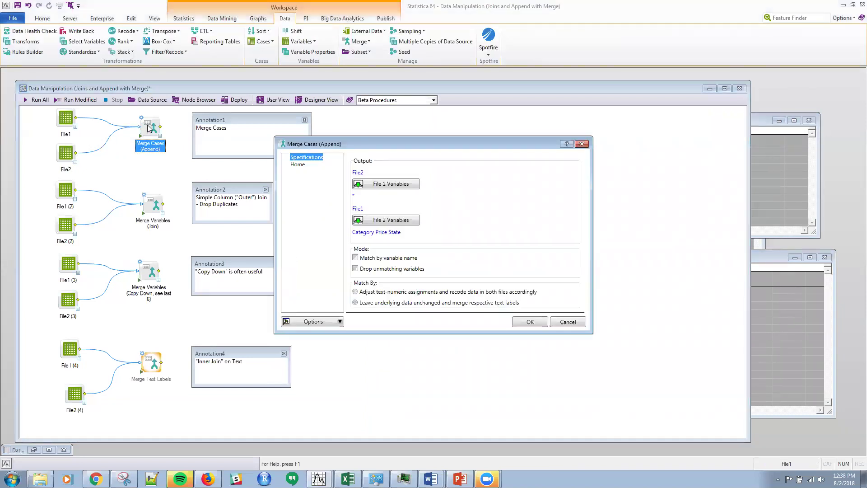
{"action": "left_click", "coordinate": [394, 184]}
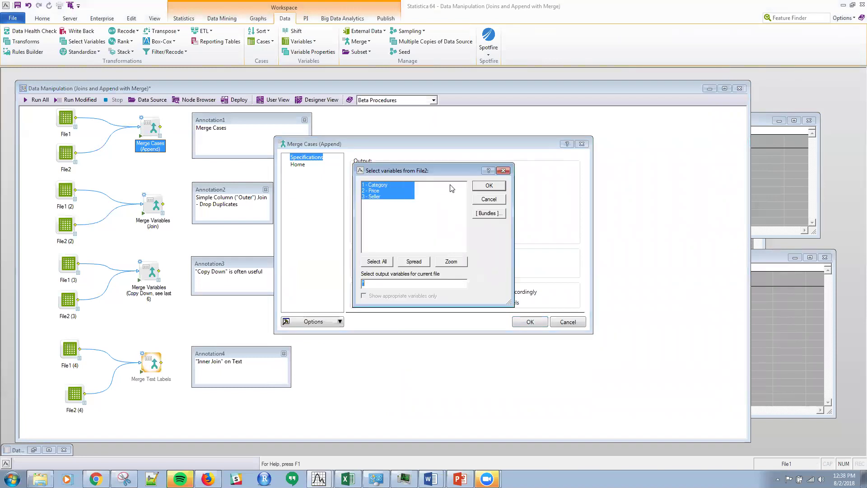
{"action": "left_click", "coordinate": [489, 185]}
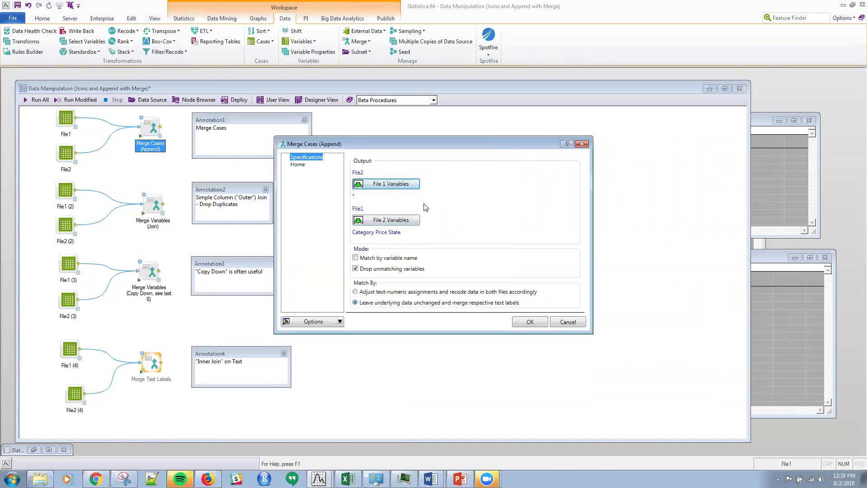
{"action": "left_click", "coordinate": [355, 258]}
{"action": "left_click", "coordinate": [531, 321]}
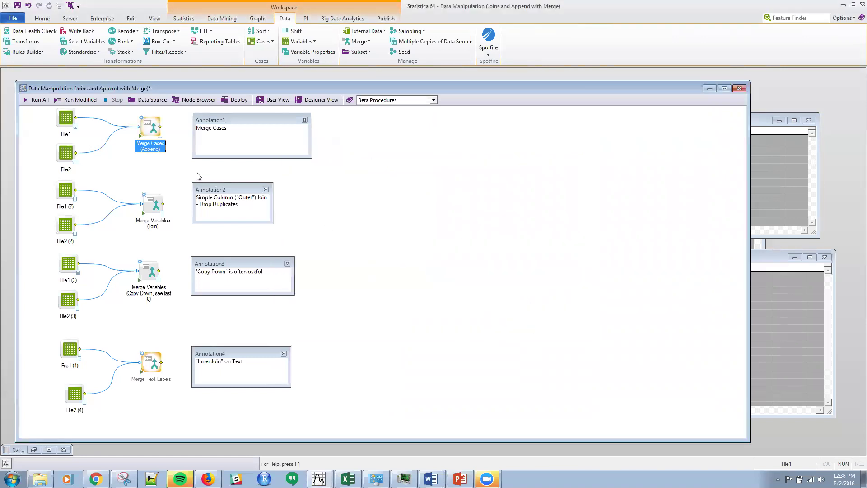
{"action": "left_click", "coordinate": [141, 136]}
- Open the Merge Cases (Append) output spreadsheet, enlarge it to examine all the appended cases, and close it
{"action": "double_click", "coordinate": [160, 137]}
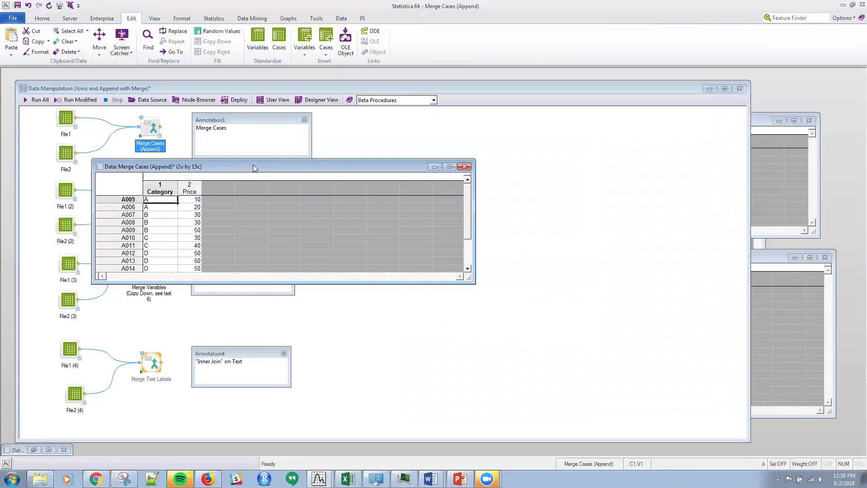
{"action": "left_click_drag", "start_coordinate": [252, 168], "coordinate": [416, 147]}
{"action": "left_click_drag", "start_coordinate": [418, 307], "coordinate": [433, 363]}
{"action": "double_click", "coordinate": [161, 138]}
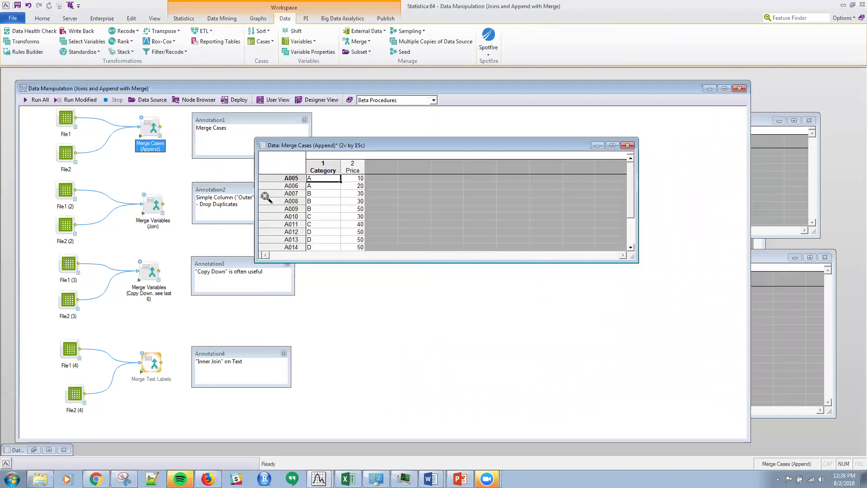
{"action": "left_click_drag", "start_coordinate": [392, 262], "coordinate": [392, 353]}
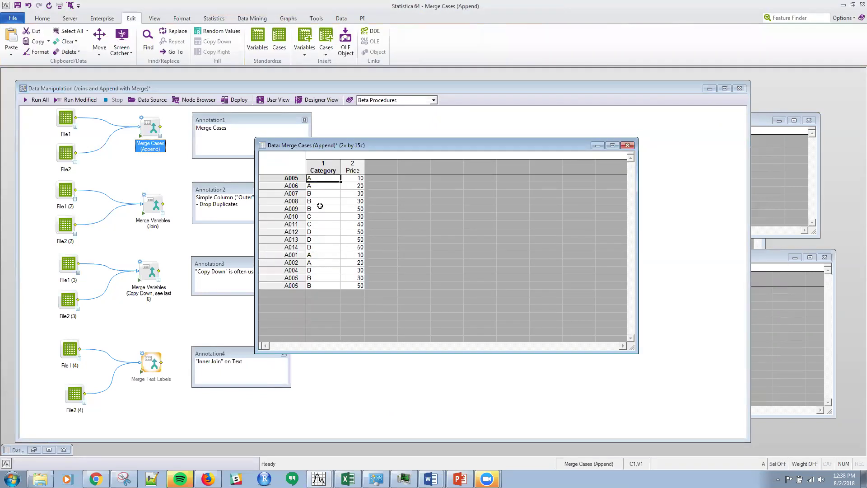
{"action": "left_click", "coordinate": [631, 146]}
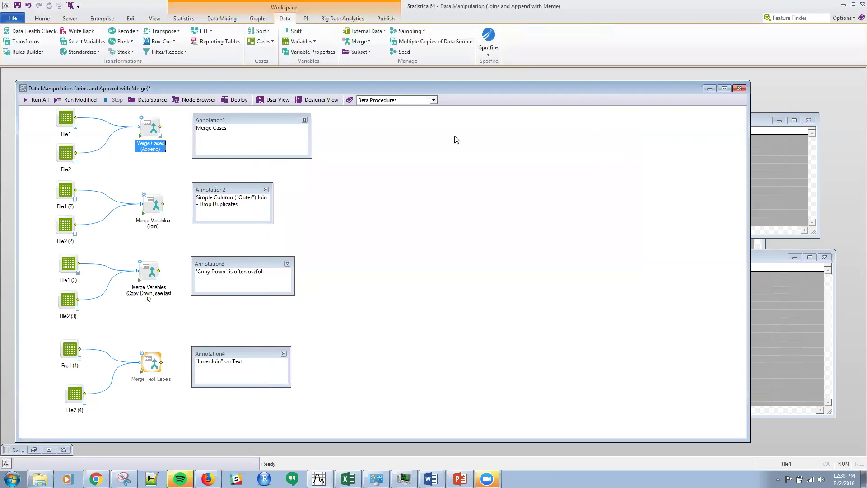
- Turn off matching by variable name in the Merge Cases (Append) node and rerun it
{"action": "double_click", "coordinate": [154, 130]}
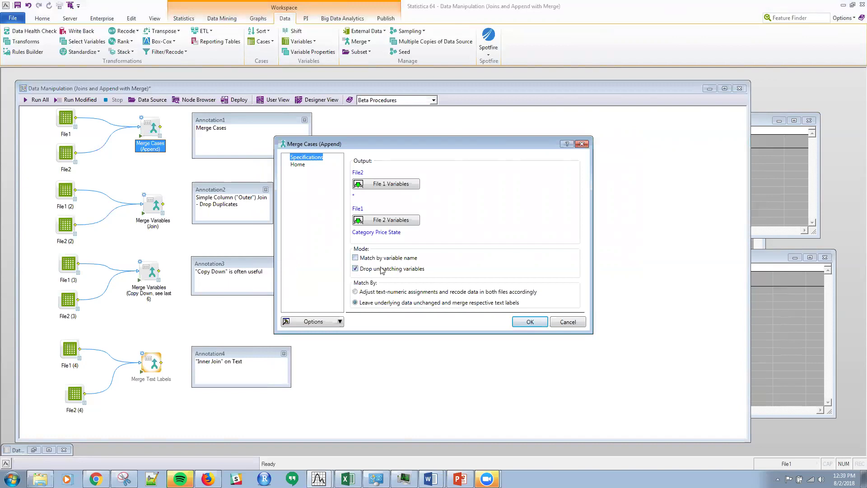
{"action": "left_click", "coordinate": [530, 322]}
{"action": "left_click", "coordinate": [142, 136]}
- Open the rerun node's output, enlarge it to examine how the third column combines both files, and close it
{"action": "left_click", "coordinate": [161, 137]}
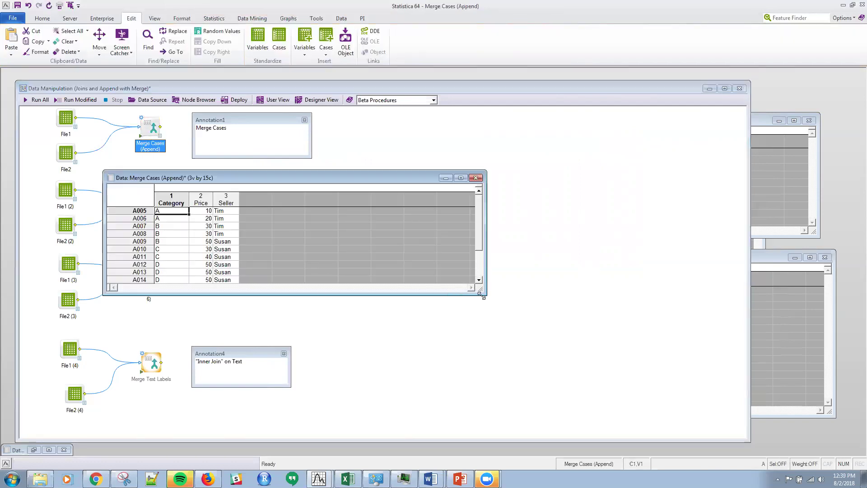
{"action": "left_click_drag", "start_coordinate": [482, 295], "coordinate": [603, 405]}
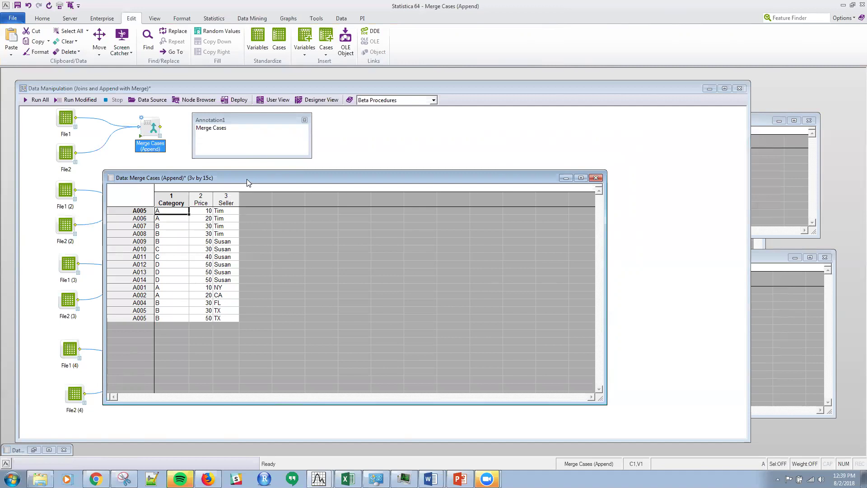
{"action": "left_click_drag", "start_coordinate": [247, 179], "coordinate": [467, 164]}
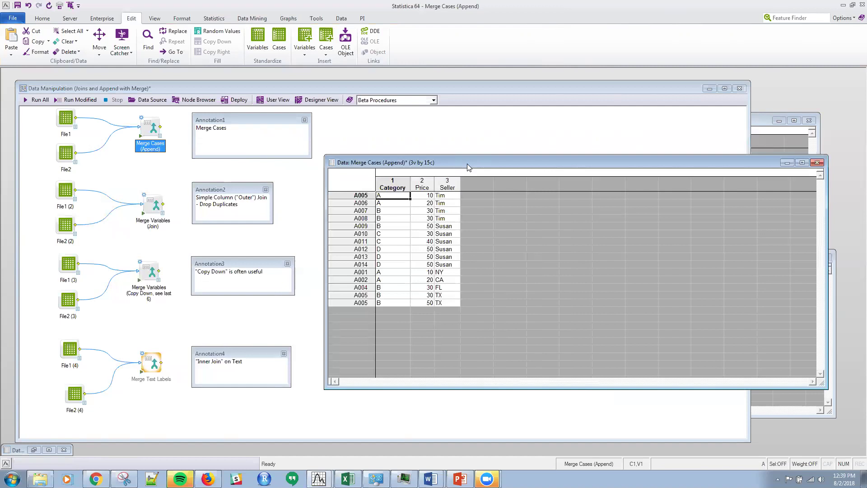
{"action": "left_click_drag", "start_coordinate": [466, 163], "coordinate": [458, 164]}
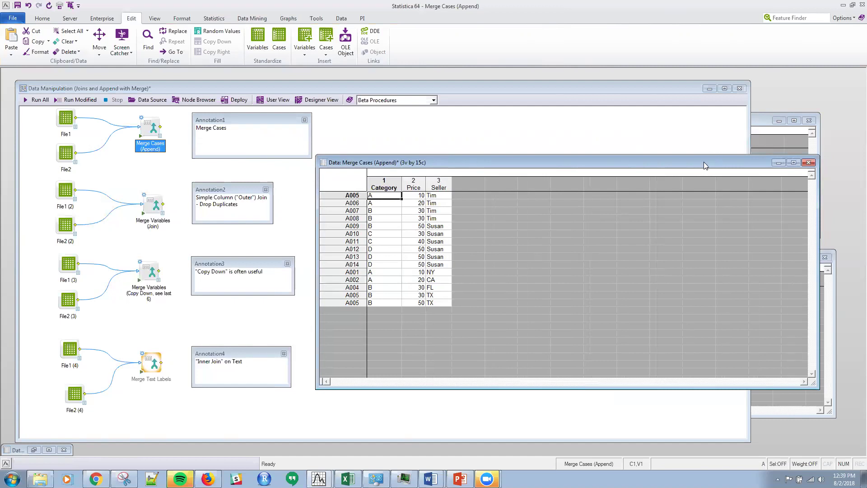
{"action": "left_click", "coordinate": [809, 163]}
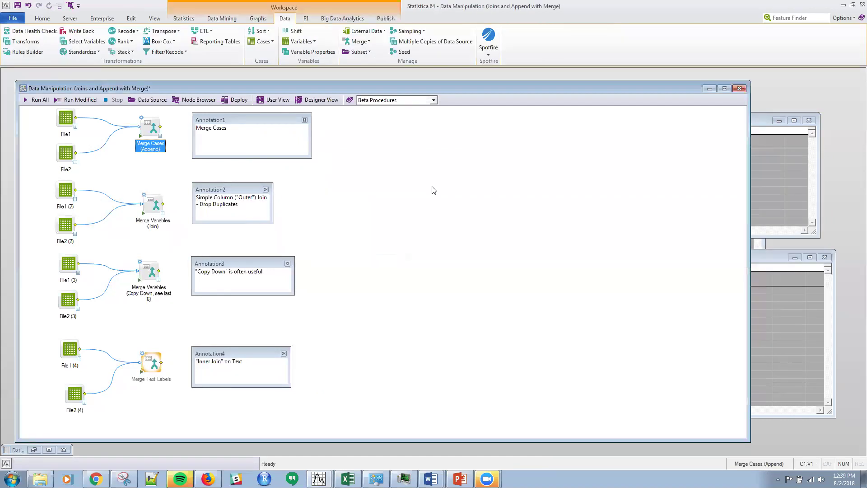
- Open the File1 (2) spreadsheet feeding Merge Variables (Join) and move it clear of the workflow nodes to examine its data
{"action": "left_click", "coordinate": [152, 208]}
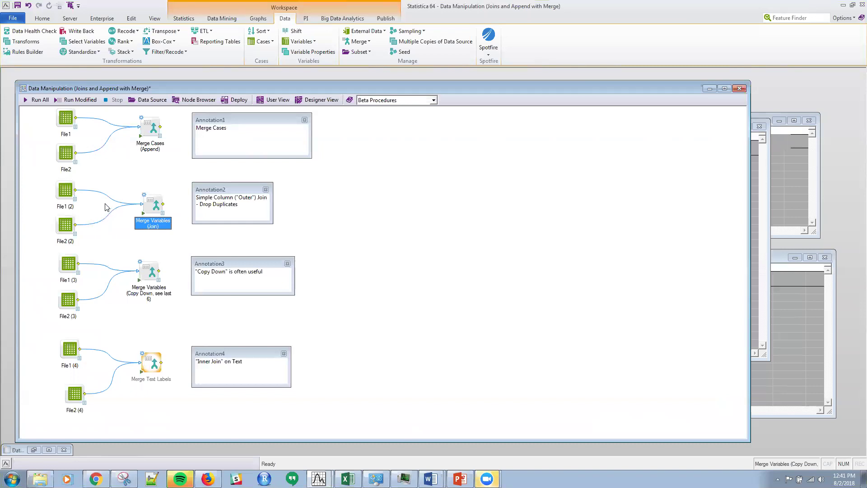
{"action": "double_click", "coordinate": [75, 203]}
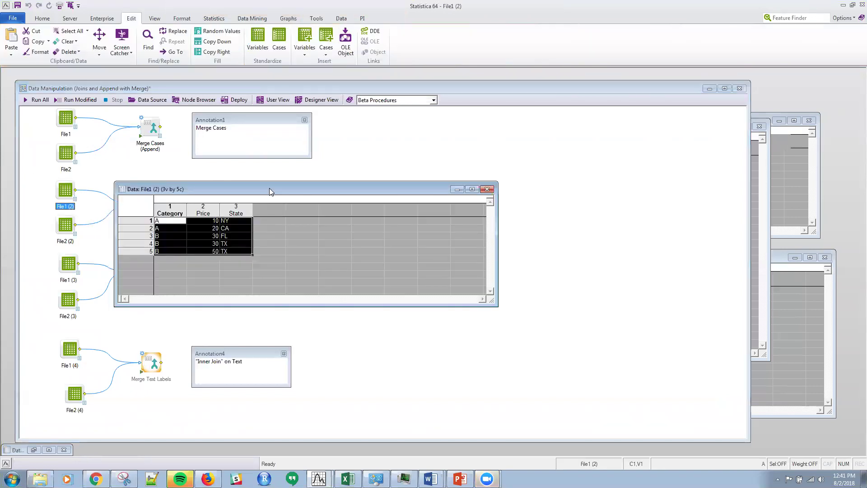
{"action": "left_click_drag", "start_coordinate": [270, 188], "coordinate": [482, 152]}
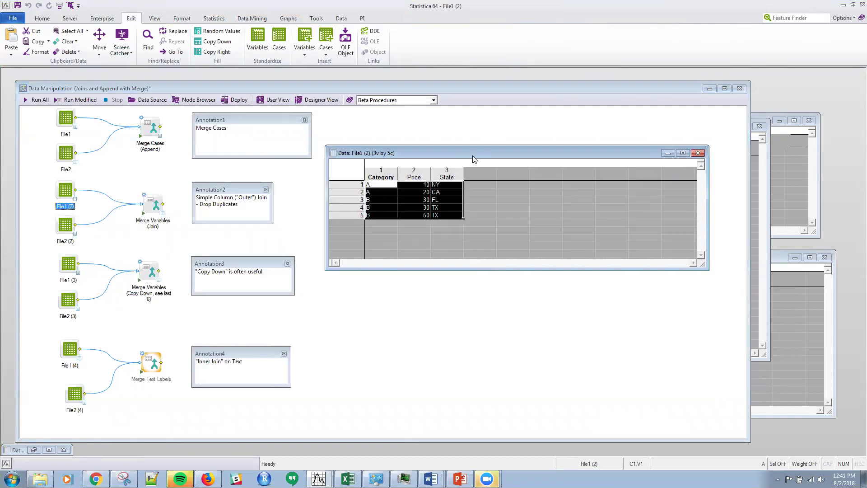
- Close the leftover File1 spreadsheet and the other data window behind the workspace, and move File1 (2) clear of the nodes
{"action": "left_click_drag", "start_coordinate": [475, 153], "coordinate": [495, 127]}
{"action": "left_click", "coordinate": [786, 159]}
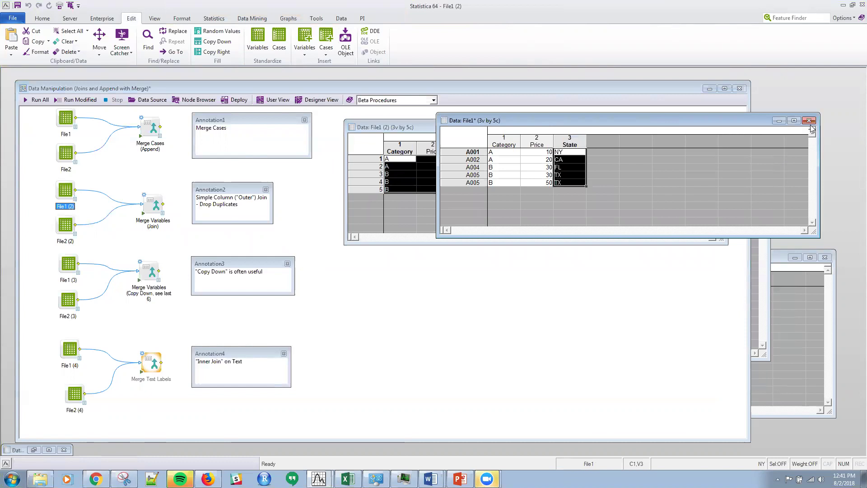
{"action": "left_click", "coordinate": [809, 120]}
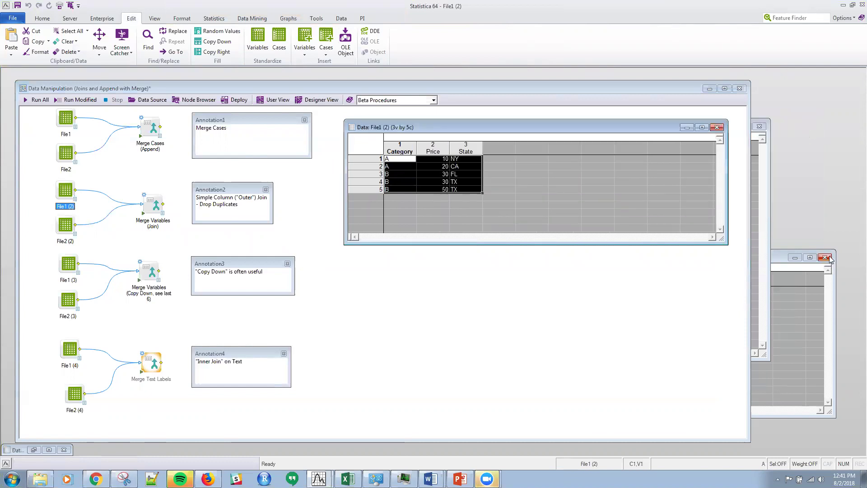
{"action": "left_click", "coordinate": [826, 258]}
{"action": "left_click_drag", "start_coordinate": [766, 133], "coordinate": [763, 148]}
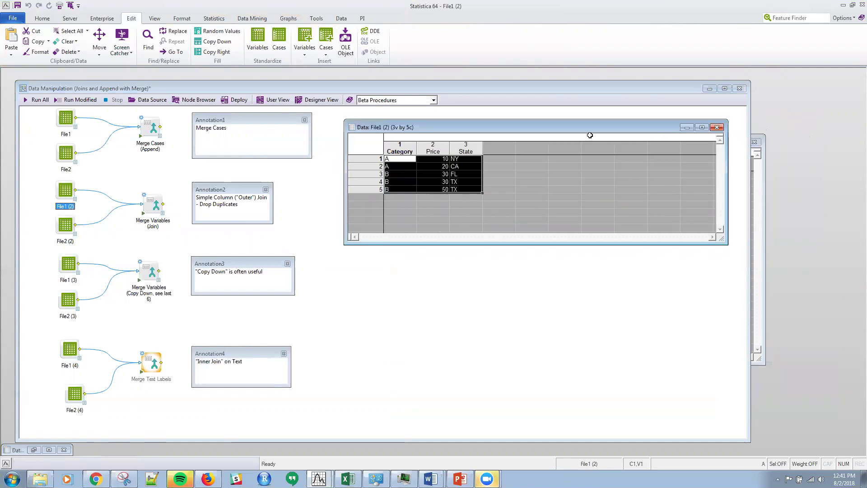
{"action": "left_click_drag", "start_coordinate": [585, 129], "coordinate": [694, 108]}
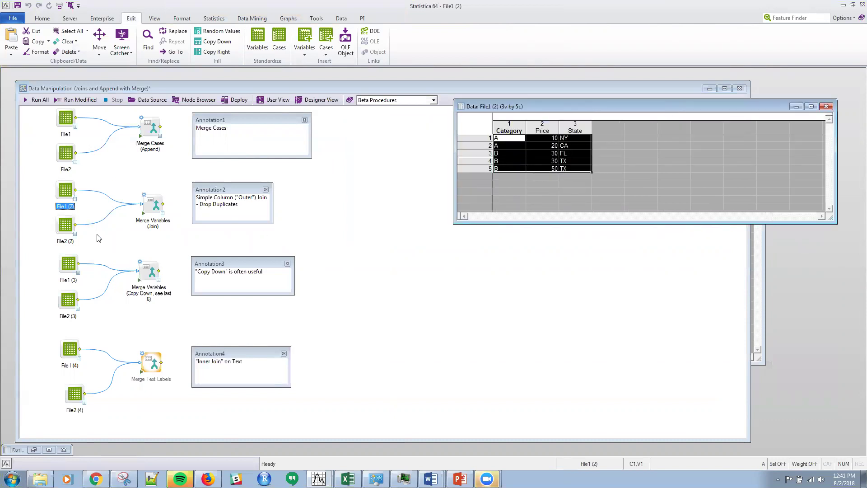
- Open the File2 (2) spreadsheet, shrink its window and place it below File1 (2) to compare both join inputs
{"action": "double_click", "coordinate": [71, 232]}
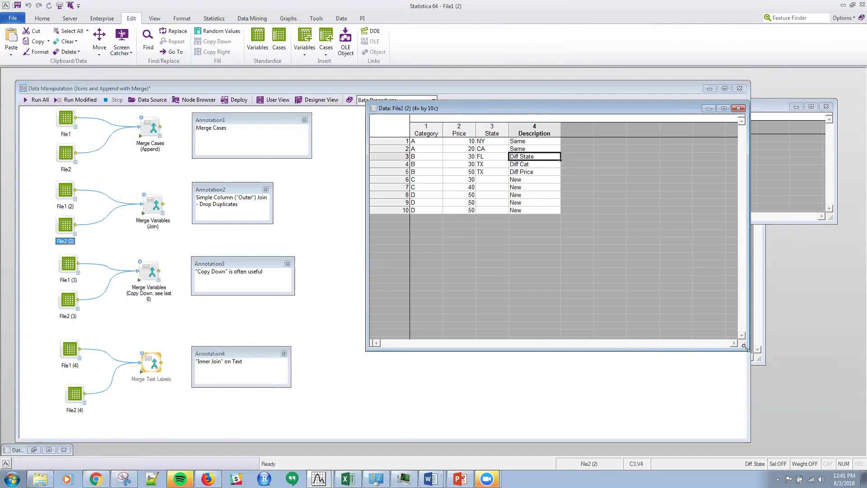
{"action": "left_click_drag", "start_coordinate": [748, 349], "coordinate": [741, 259]}
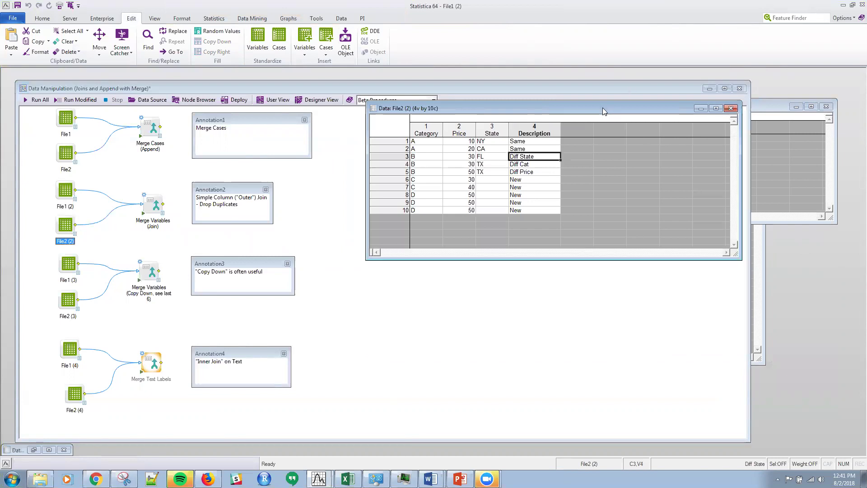
{"action": "left_click_drag", "start_coordinate": [603, 107], "coordinate": [722, 248]}
{"action": "left_click", "coordinate": [793, 174]}
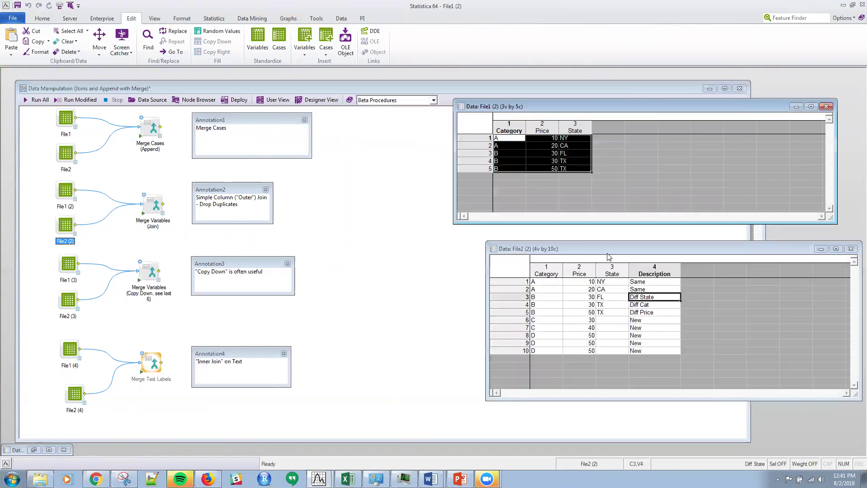
{"action": "left_click_drag", "start_coordinate": [615, 246], "coordinate": [583, 249]}
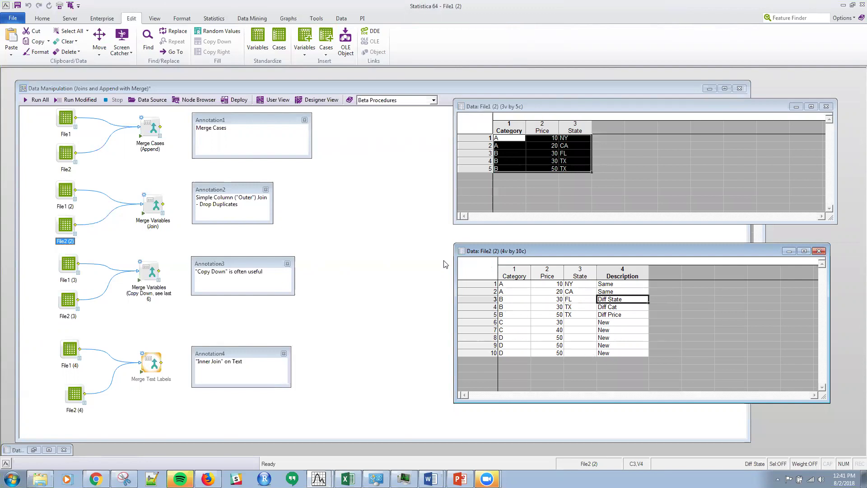
- Review the Merge Variables (Join) node's settings, and open and enlarge its output to examine the joined columns before closing it
{"action": "double_click", "coordinate": [153, 204]}
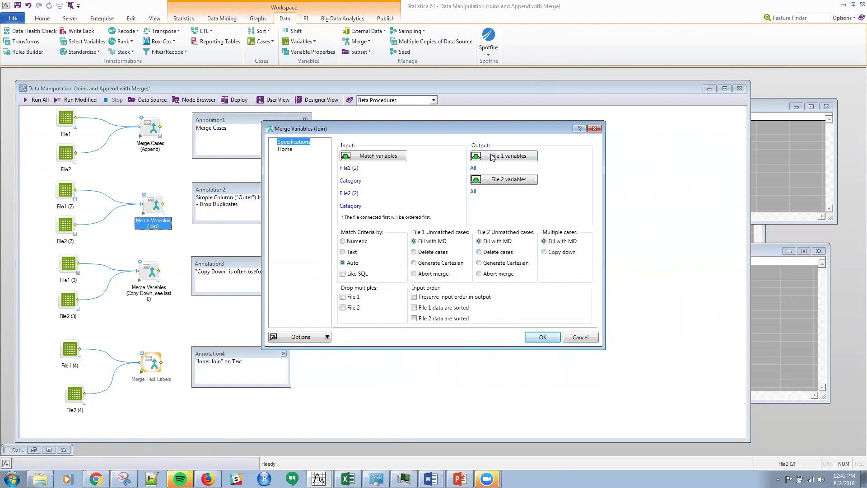
{"action": "left_click", "coordinate": [541, 337]}
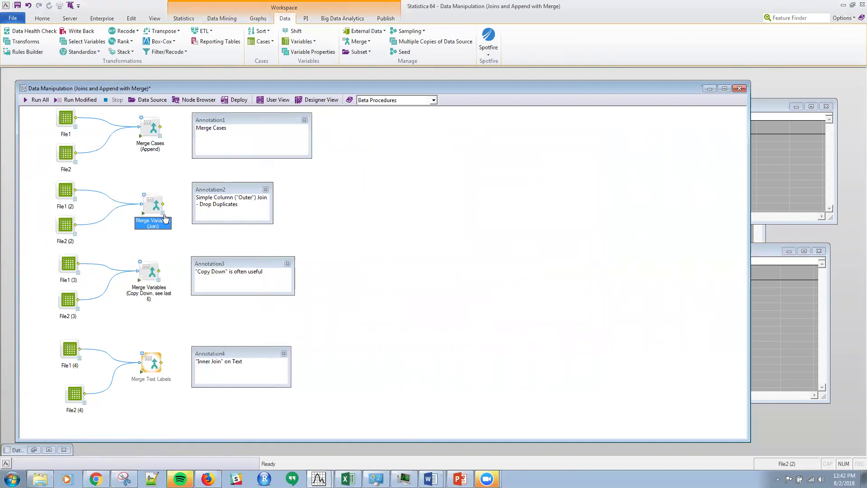
{"action": "double_click", "coordinate": [165, 218]}
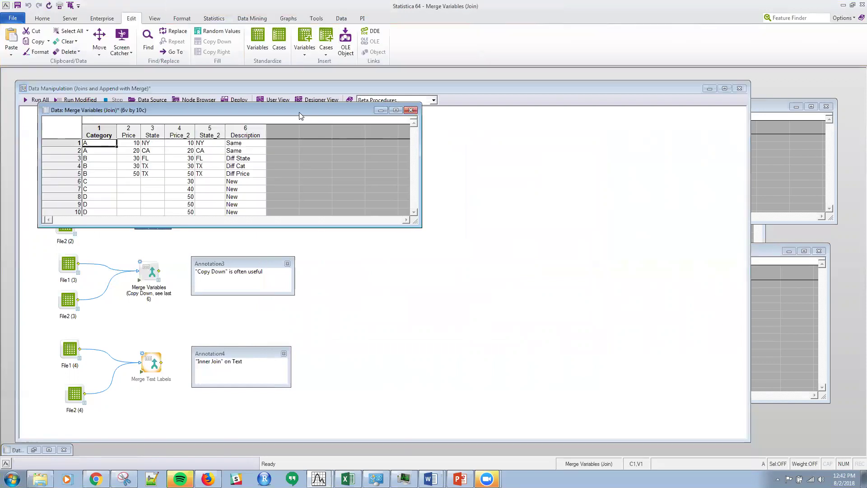
{"action": "left_click_drag", "start_coordinate": [299, 112], "coordinate": [642, 134]}
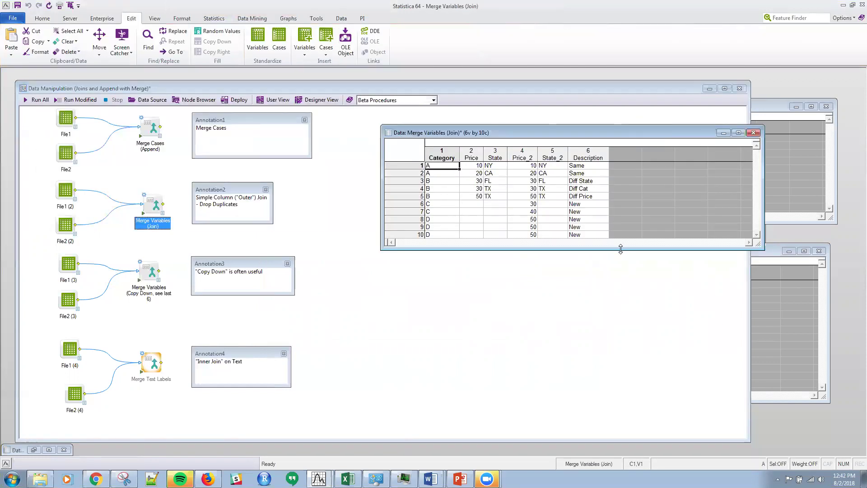
{"action": "left_click_drag", "start_coordinate": [620, 249], "coordinate": [619, 323]}
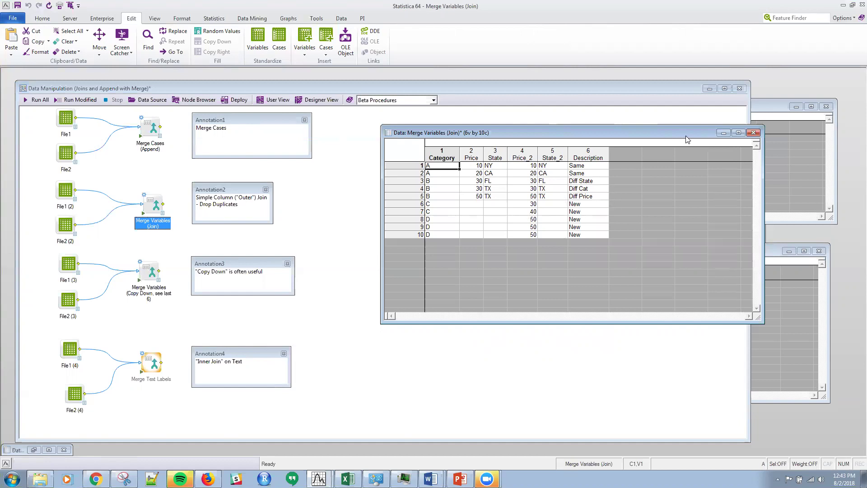
{"action": "left_click", "coordinate": [754, 133]}
- Accept the Merge Variables (Copy Down) node's settings, with multiple cases handled by Copy down, and rerun the node
{"action": "double_click", "coordinate": [153, 271]}
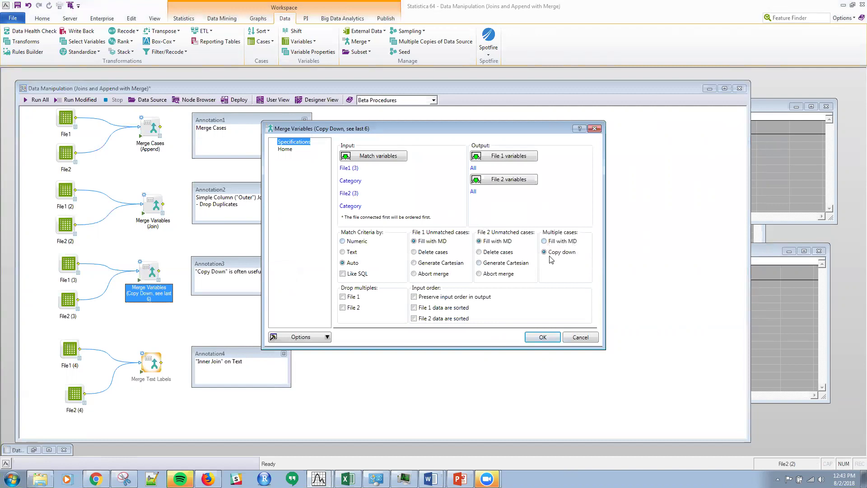
{"action": "left_click", "coordinate": [542, 337]}
{"action": "left_click", "coordinate": [139, 280]}
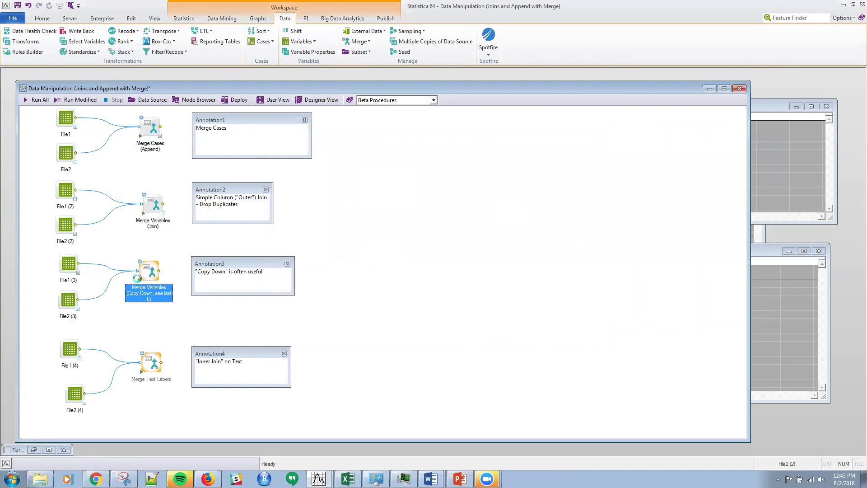
- Open the Copy Down node's output, enlarge it and move it aside to examine the duplicated category matches, and close it
{"action": "left_click", "coordinate": [158, 281]}
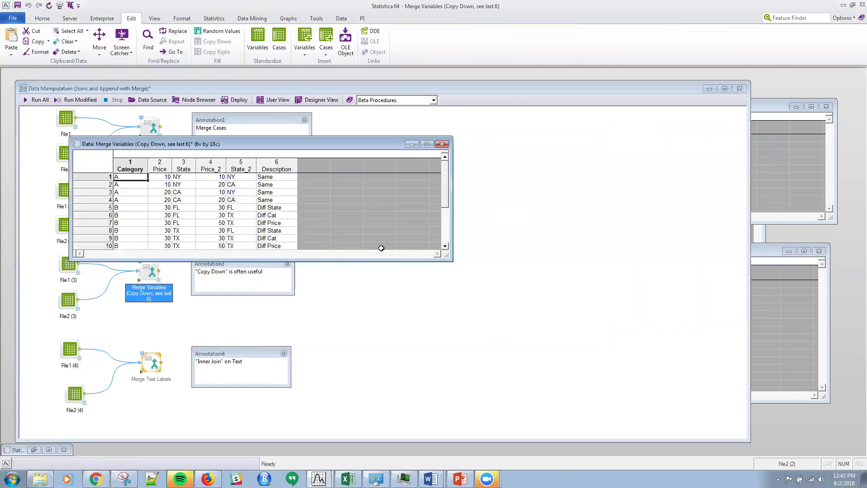
{"action": "left_click_drag", "start_coordinate": [411, 258], "coordinate": [411, 336]}
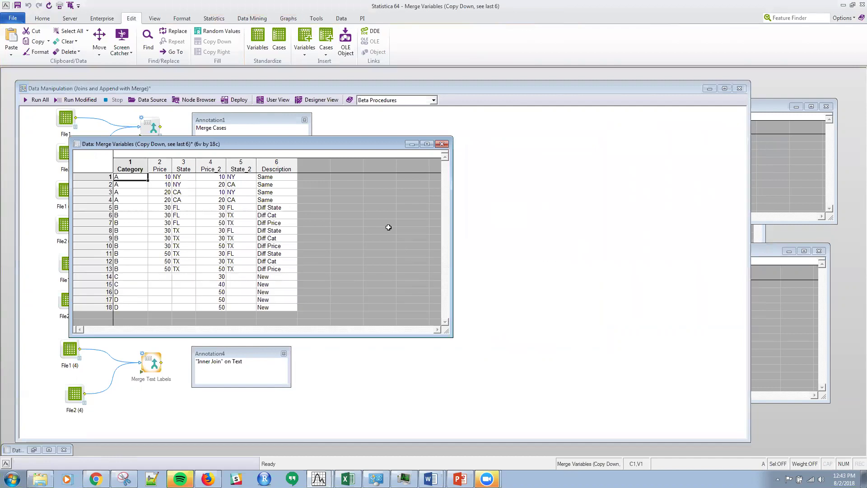
{"action": "left_click_drag", "start_coordinate": [353, 144], "coordinate": [639, 126]}
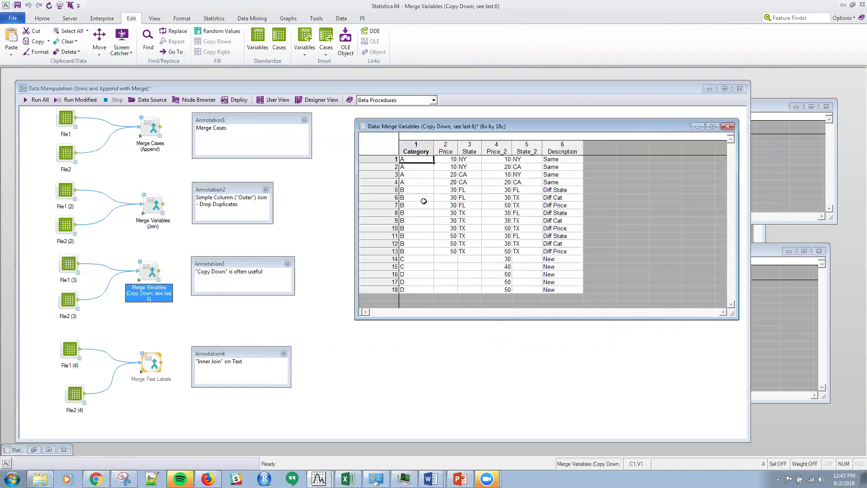
{"action": "left_click", "coordinate": [728, 126]}
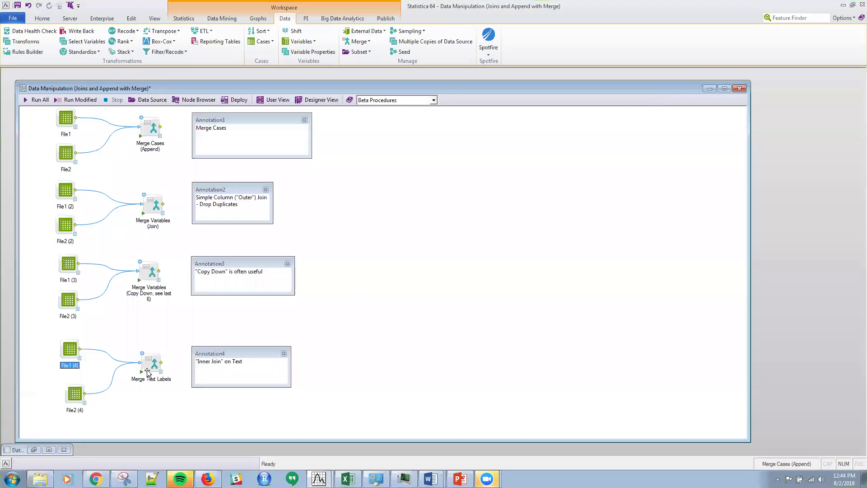
- Open the File1 (4) and File2 (4) spreadsheets and arrange them one above the other to compare the text-label inputs
{"action": "double_click", "coordinate": [79, 363]}
{"action": "left_click", "coordinate": [620, 276]}
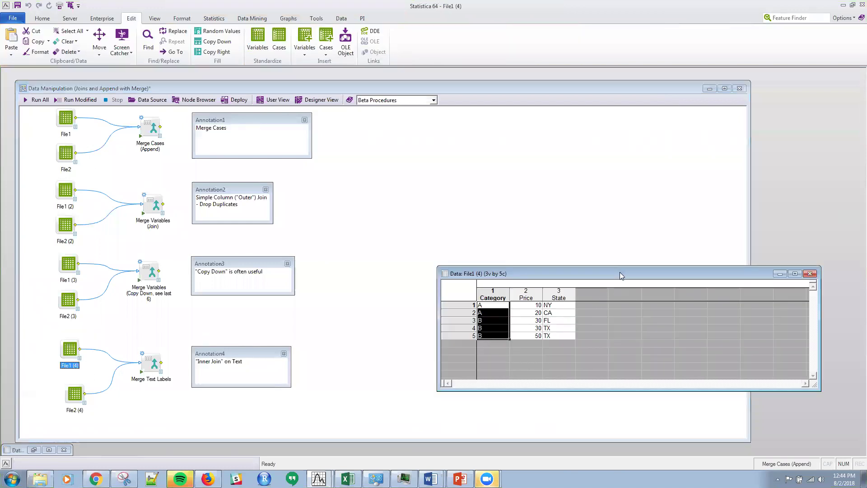
{"action": "left_click_drag", "start_coordinate": [619, 272], "coordinate": [631, 126]}
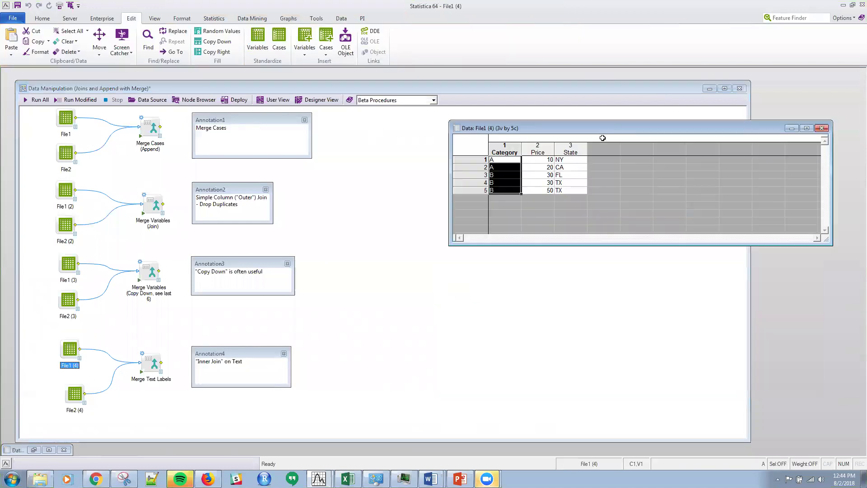
{"action": "double_click", "coordinate": [83, 408]}
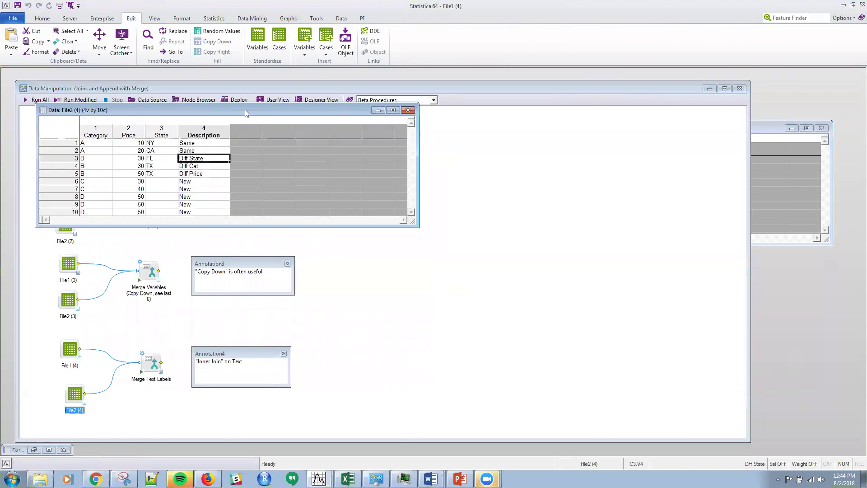
{"action": "left_click_drag", "start_coordinate": [245, 113], "coordinate": [655, 272]}
{"action": "left_click", "coordinate": [630, 182]}
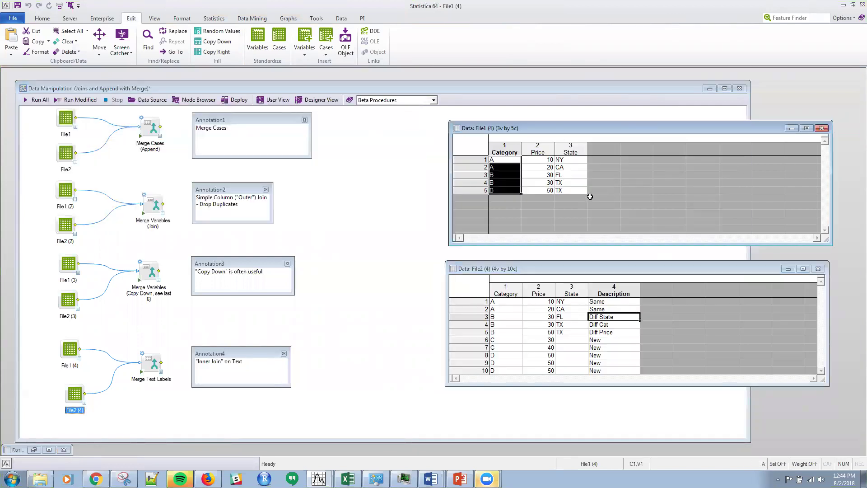
- Bring both input spreadsheets back in front of the workspace to review them, and close File1 (4) and File2 (4)
{"action": "left_click", "coordinate": [634, 397]}
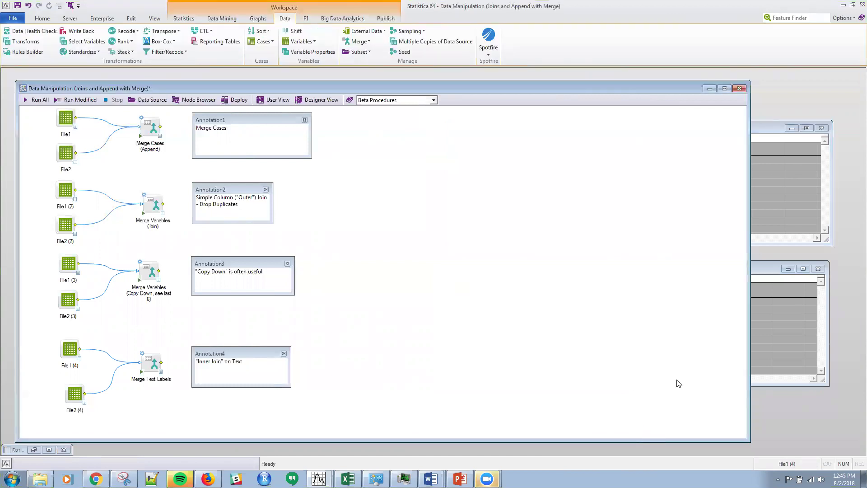
{"action": "left_click", "coordinate": [797, 328]}
{"action": "left_click", "coordinate": [774, 204]}
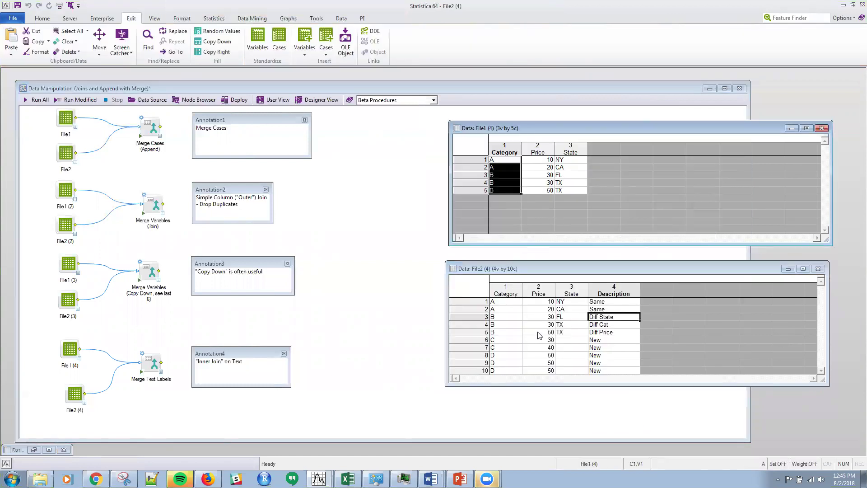
{"action": "left_click", "coordinate": [821, 128]}
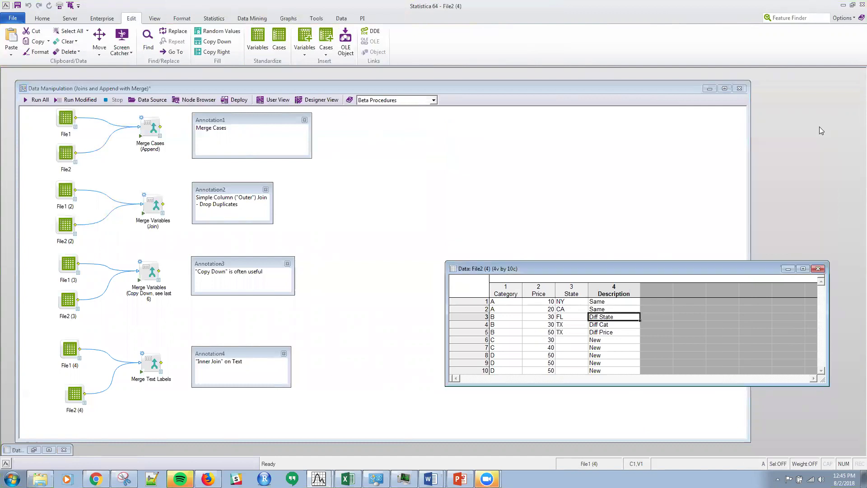
{"action": "left_click", "coordinate": [818, 269]}
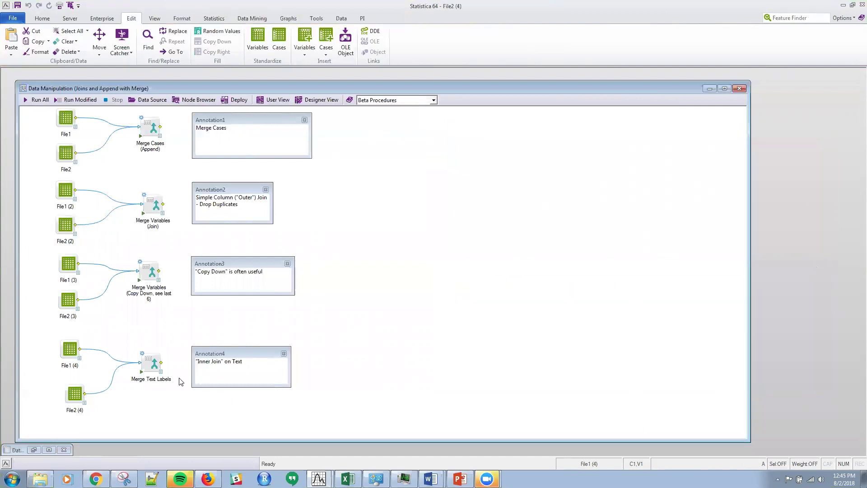
- Set Category as the input variable for both File1 (4) and File2 (4) in the Merge Text Labels node
{"action": "left_click", "coordinate": [162, 372]}
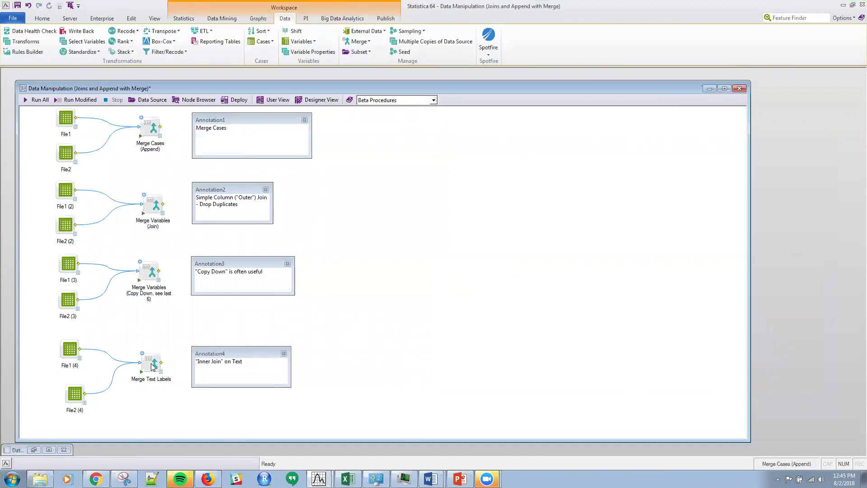
{"action": "double_click", "coordinate": [152, 366]}
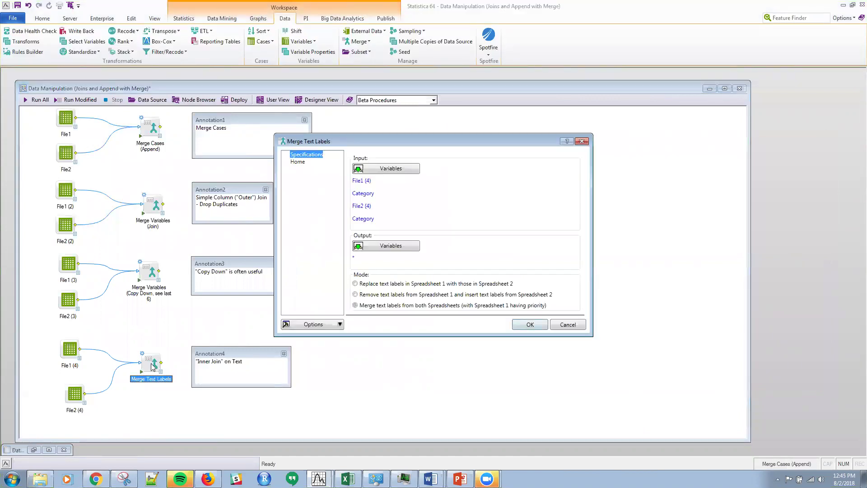
{"action": "left_click", "coordinate": [391, 169]}
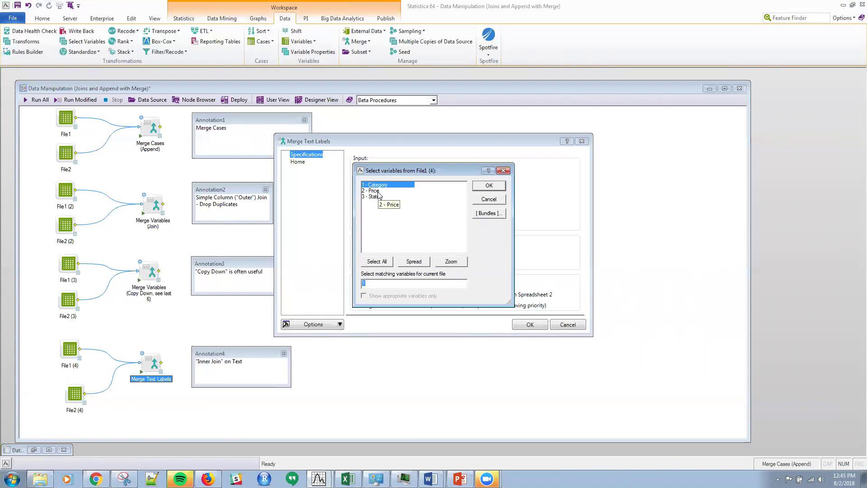
{"action": "left_click_drag", "start_coordinate": [372, 184], "coordinate": [379, 197]}
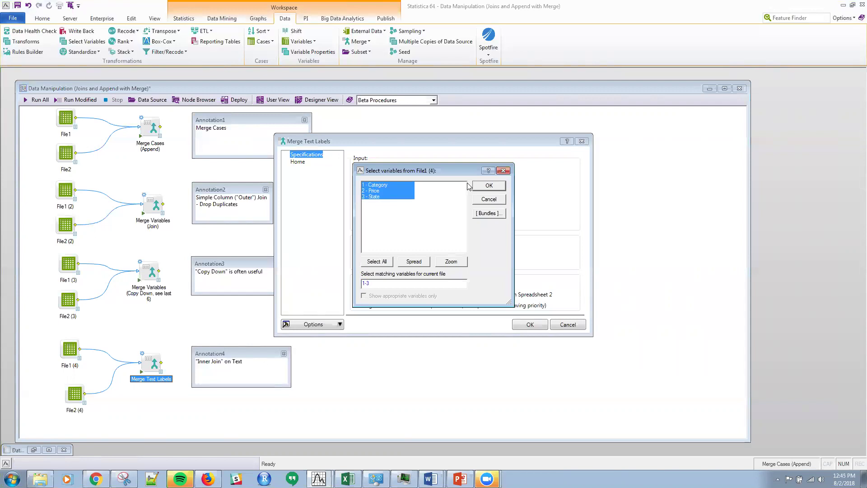
{"action": "left_click", "coordinate": [391, 188]}
{"action": "left_click", "coordinate": [489, 186]}
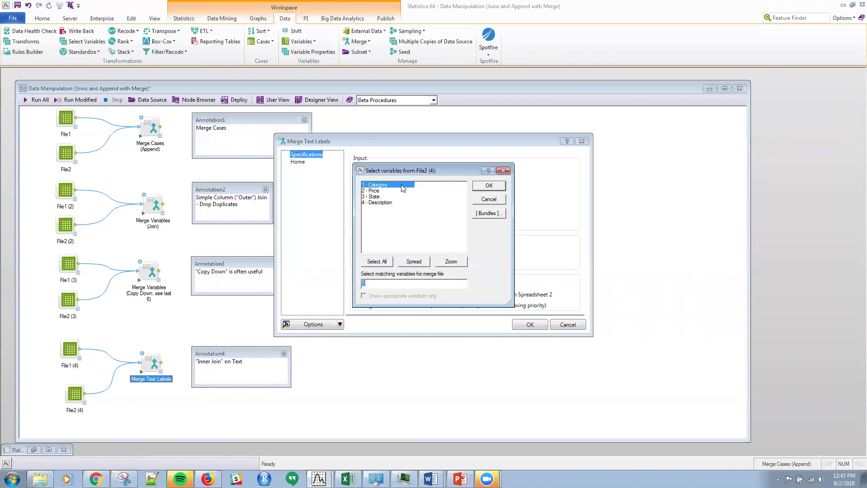
{"action": "left_click", "coordinate": [489, 186]}
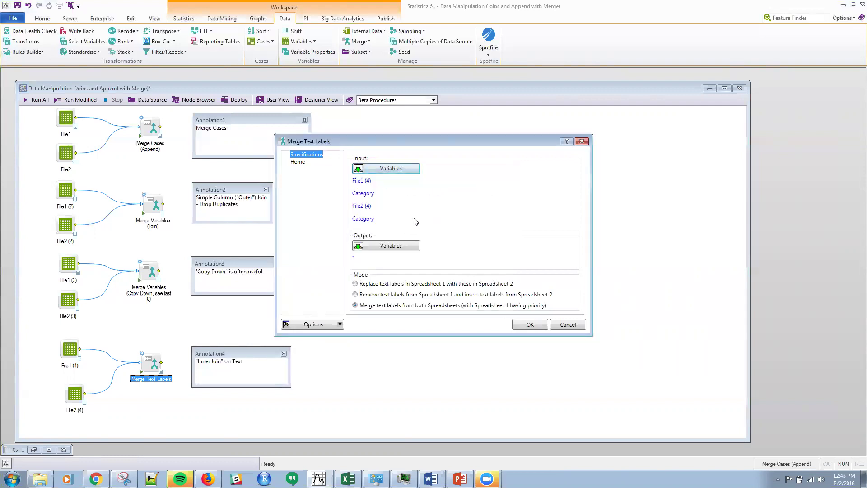
- Check the output variable selection of the Merge Text Labels node and accept the node's settings
{"action": "left_click", "coordinate": [389, 248]}
{"action": "left_click", "coordinate": [384, 195]}
{"action": "left_click", "coordinate": [492, 188]}
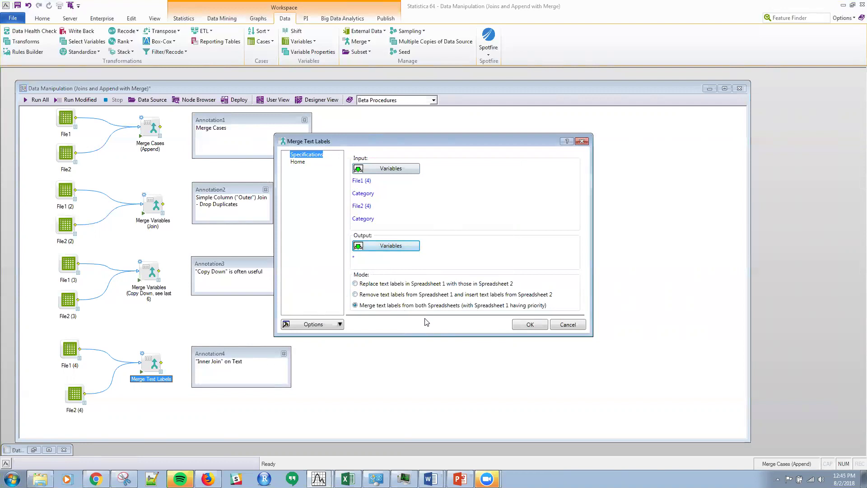
{"action": "left_click", "coordinate": [531, 325]}
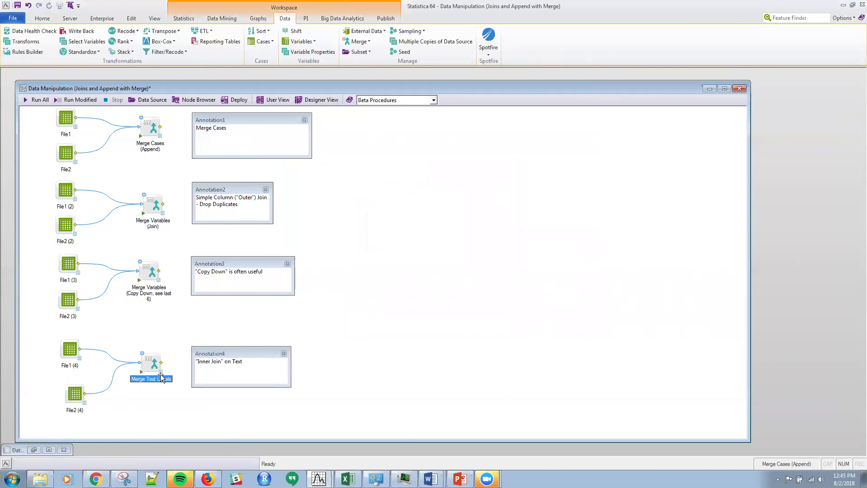
- Open the Merge Text Labels output, move it clear of the nodes to examine it, and switch to the PowerPoint tutorial slide
{"action": "double_click", "coordinate": [160, 374]}
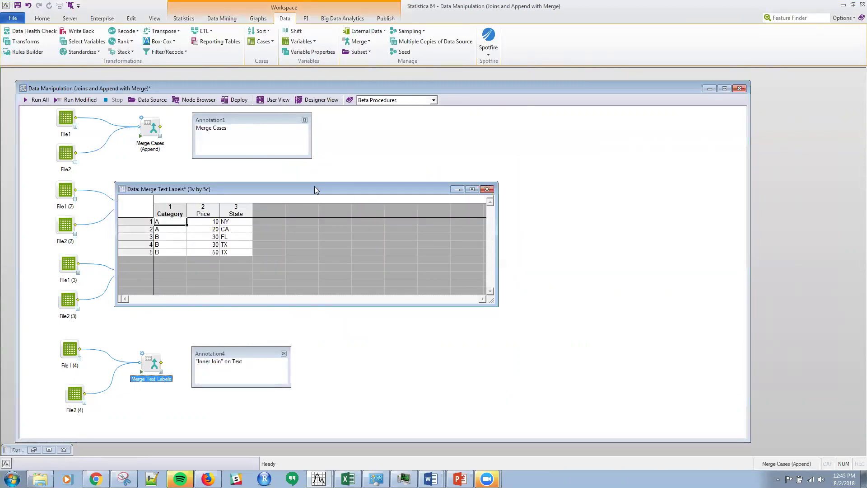
{"action": "left_click_drag", "start_coordinate": [314, 186], "coordinate": [568, 179]}
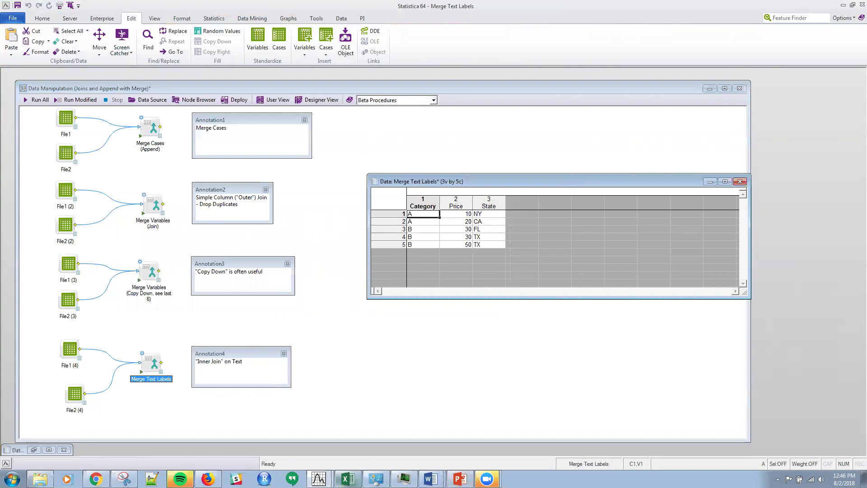
{"action": "mouse_move", "coordinate": [348, 479]}
{"action": "left_click", "coordinate": [460, 479]}
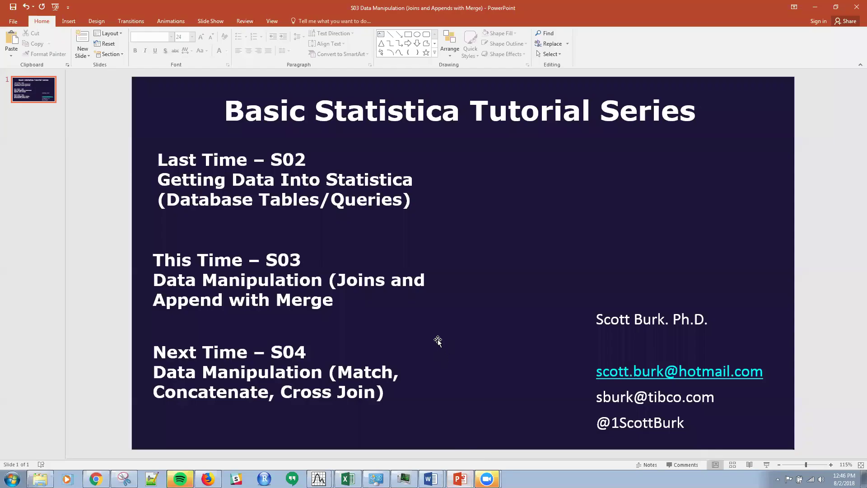